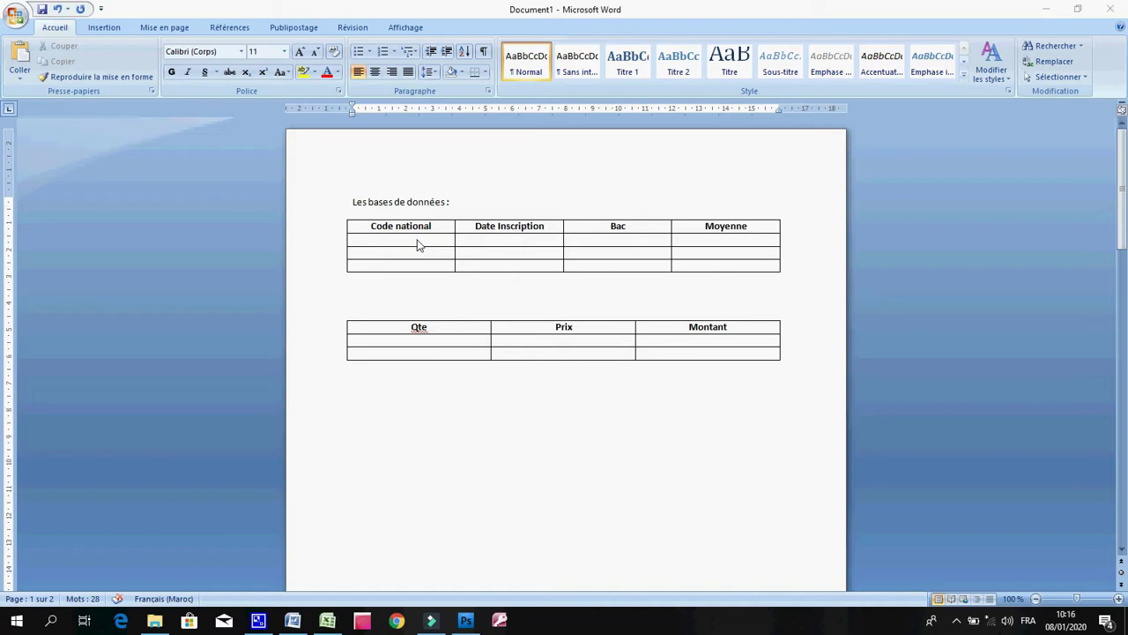
- Enter 1 in the first empty cell of the Code national column in the upper table
key("alt+Tab")
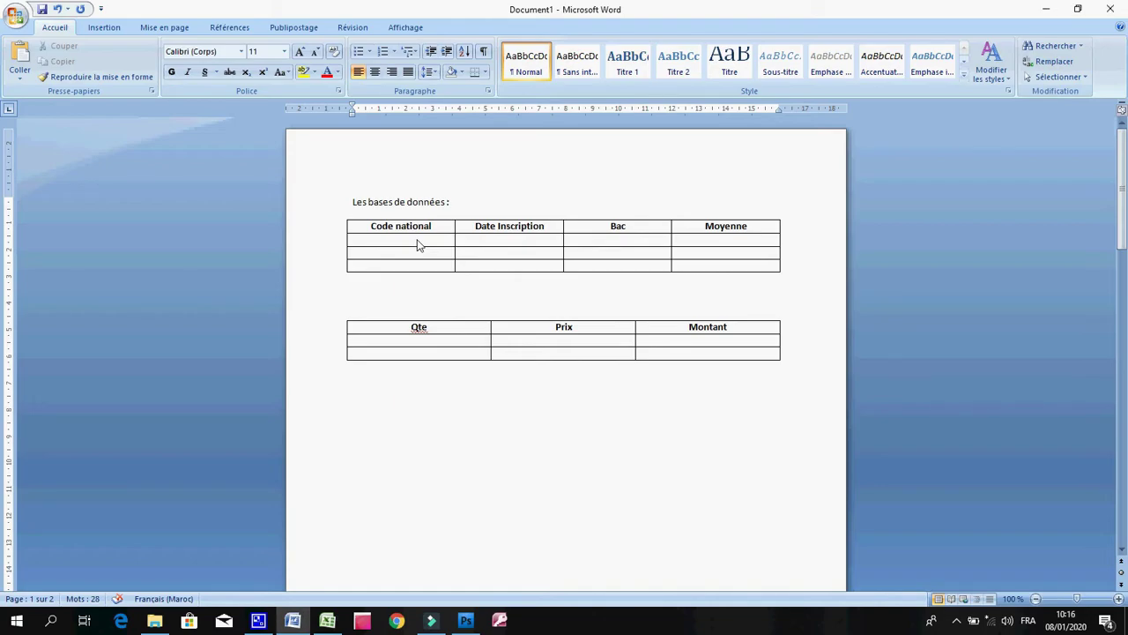
left_click(419, 245)
type("s")
key("BackSpace")
type("1")
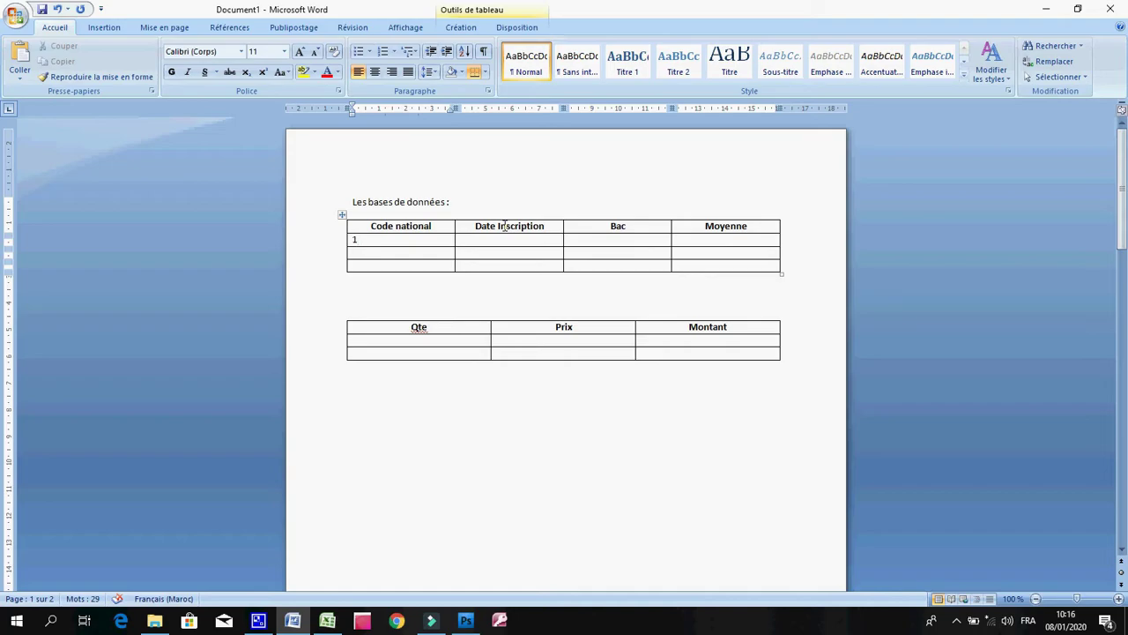
- Insert a column before Date Inscription in the upper table and head it "nom"
right_click(505, 226)
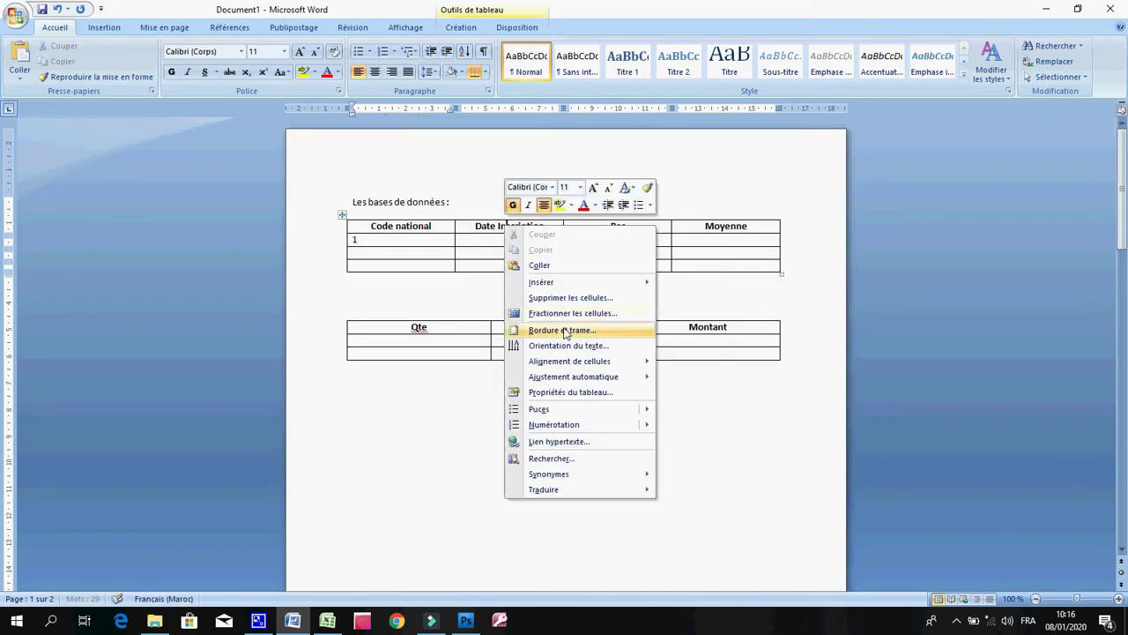
mouse_move(544, 282)
left_click(723, 282)
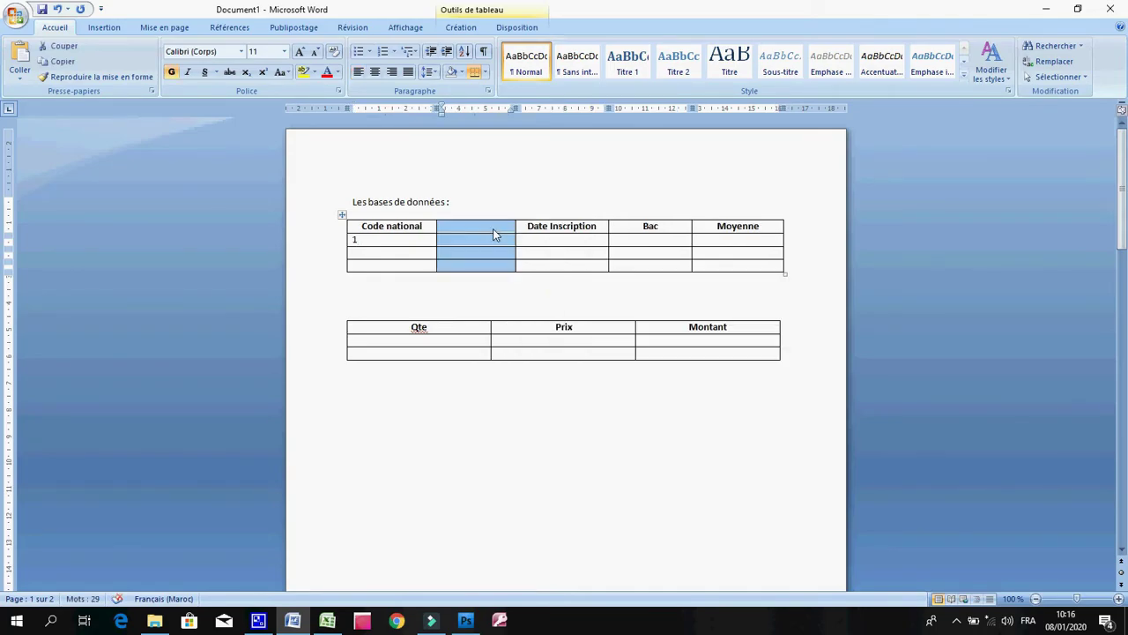
left_click(492, 229)
type("nom")
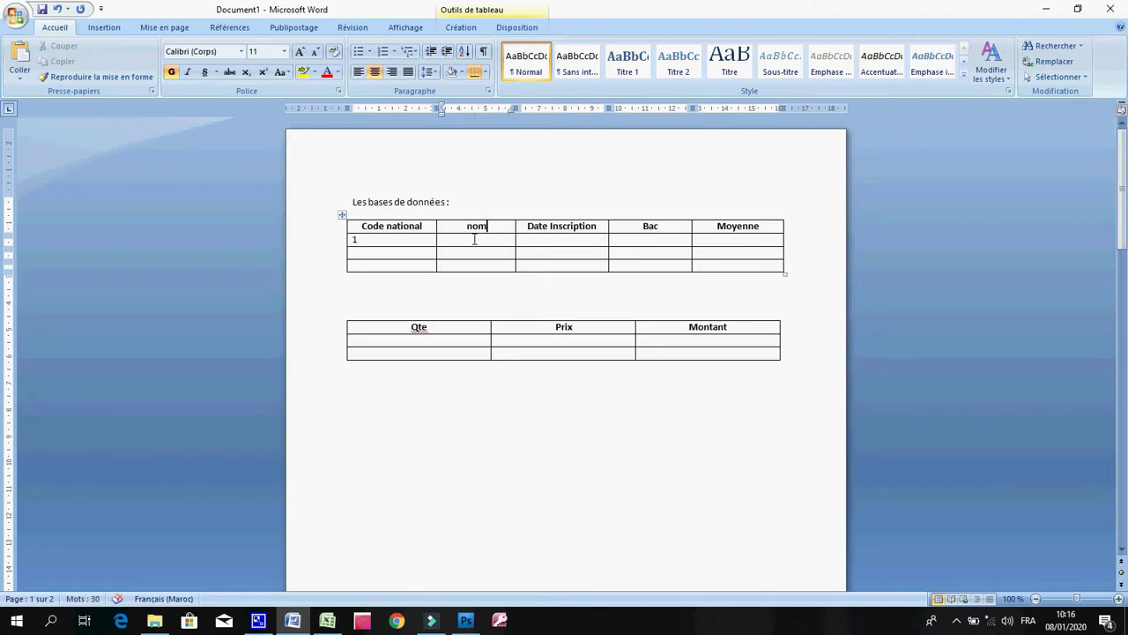
- Complete the upper table's first record with the person's name, date 15 /09/2019, Bac OUI and Moyenne 12,50
left_click(474, 239)
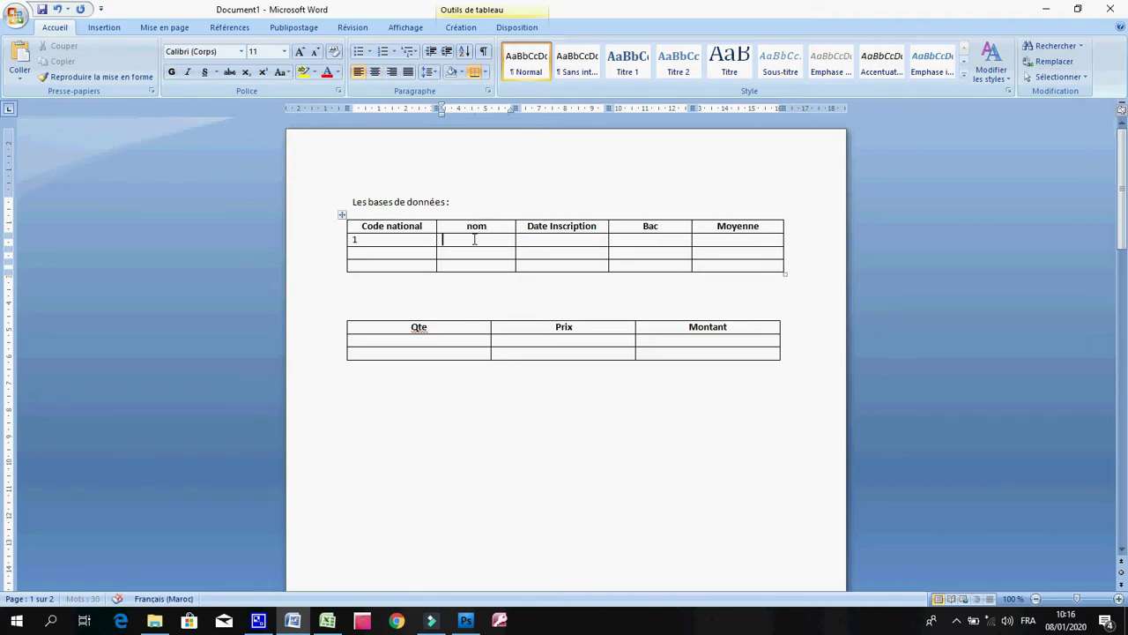
type("ali")
key("Tab")
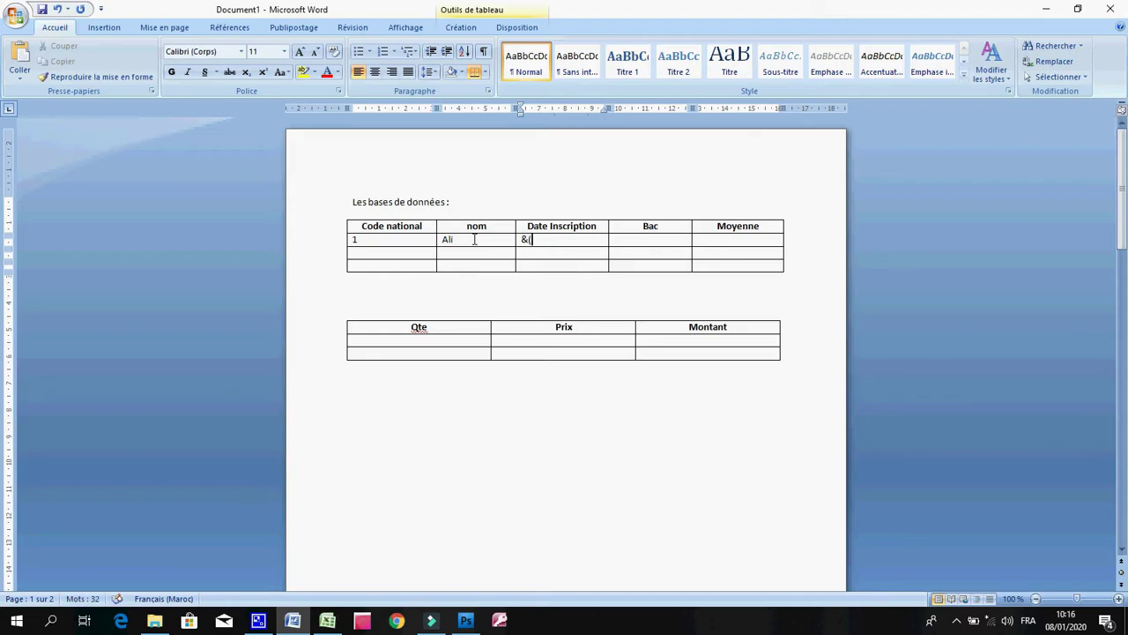
type("15/")
type("09/2019")
key("Tab")
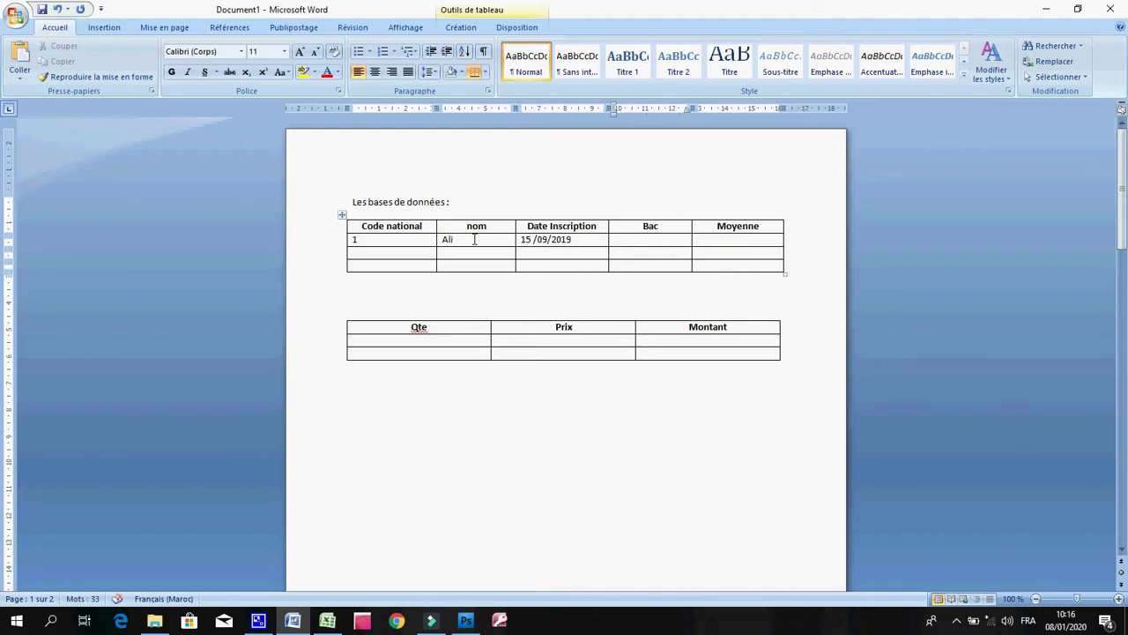
type("OUI")
key("Tab")
type("12,50")
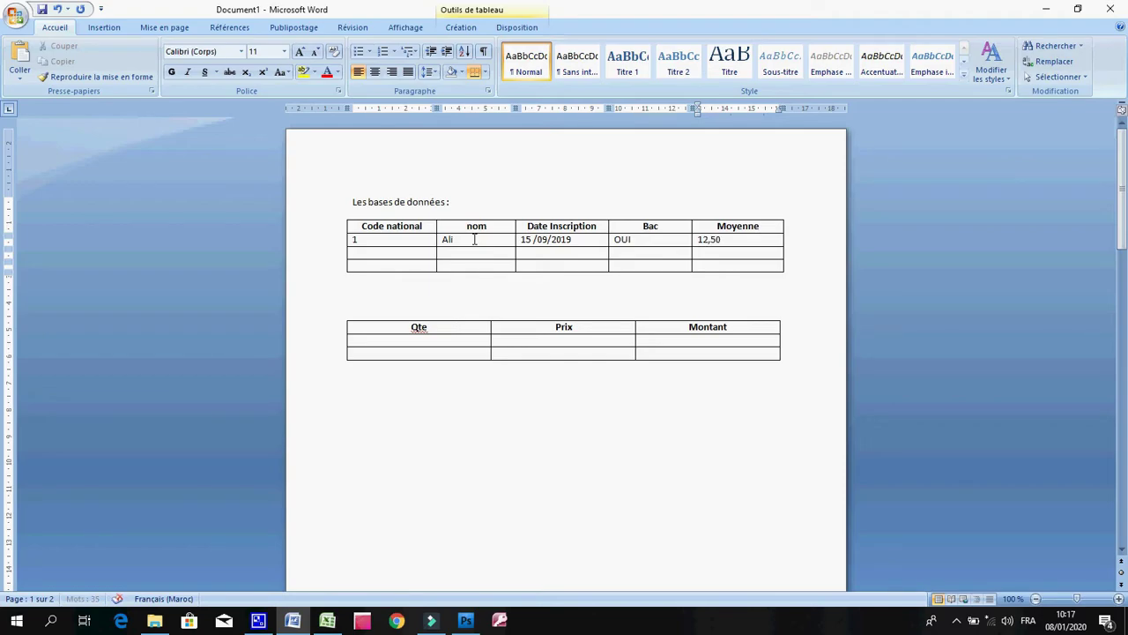
key("Tab")
- Fill the second record with code 2, the person's name, date 25/09/2019 and Bac NON, leaving Moyenne empty
left_click(377, 255)
type("2")
left_click(496, 255)
type("AICHA")
key("Tab")
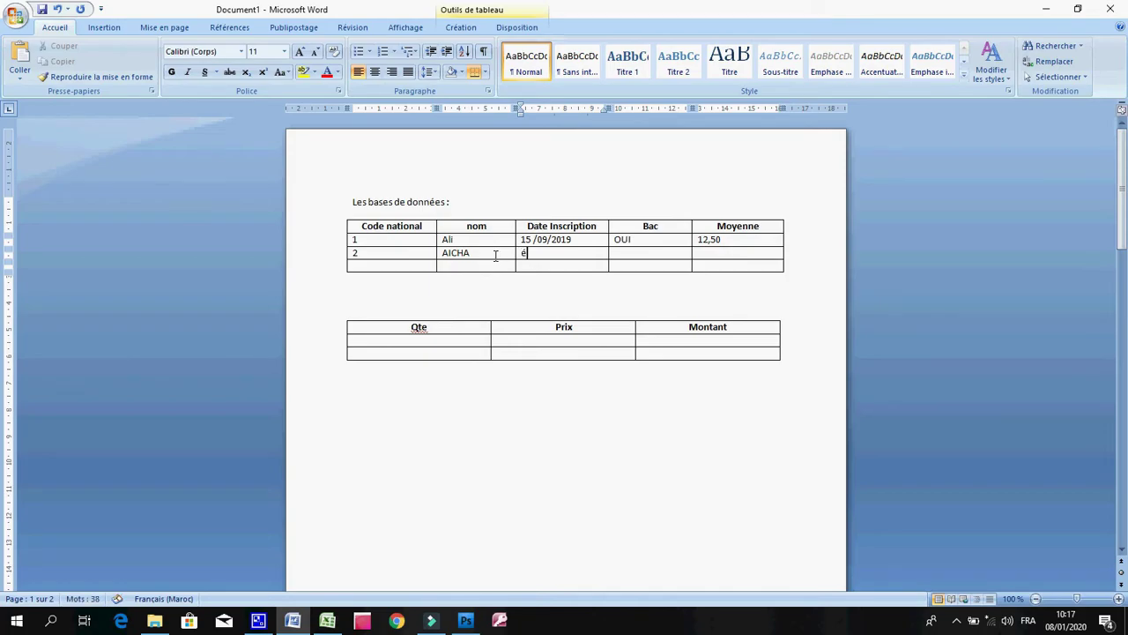
type("25/09/2019")
key("Tab")
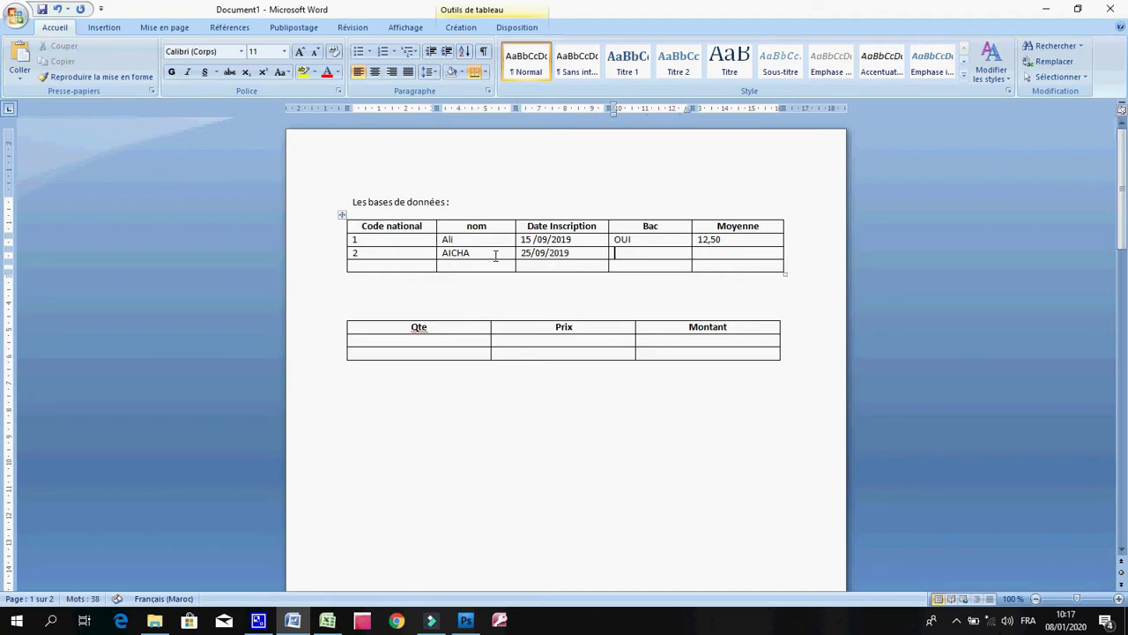
type("NON")
key("Tab")
key("Tab")
- Insert a column before Qte in the lower table and head it "PRODUIT"
left_click(443, 329)
right_click(443, 330)
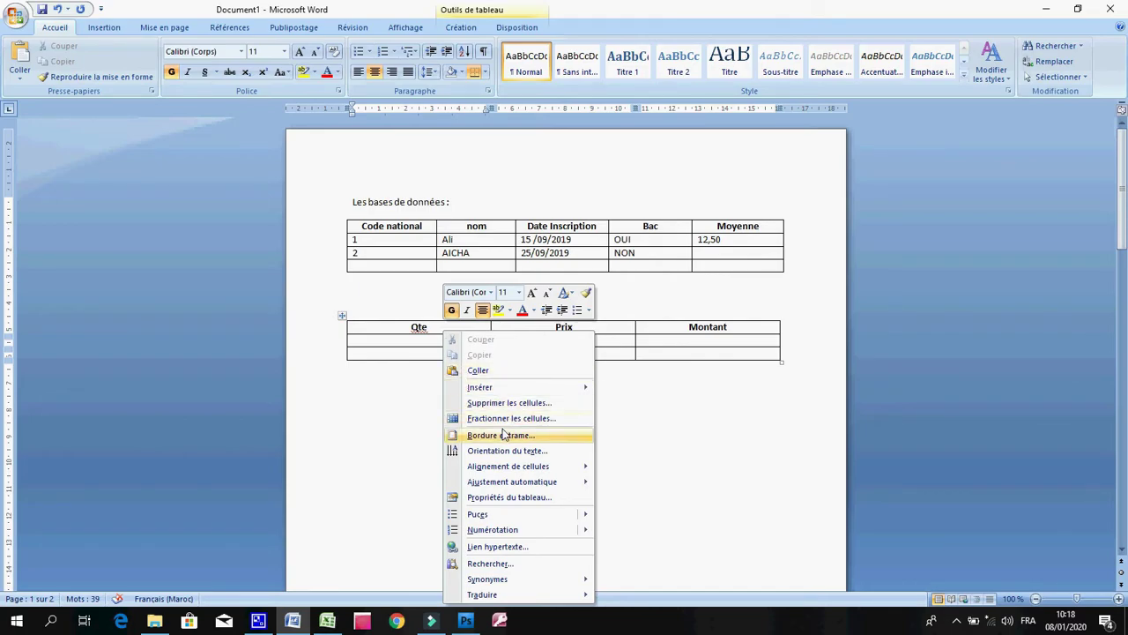
mouse_move(529, 388)
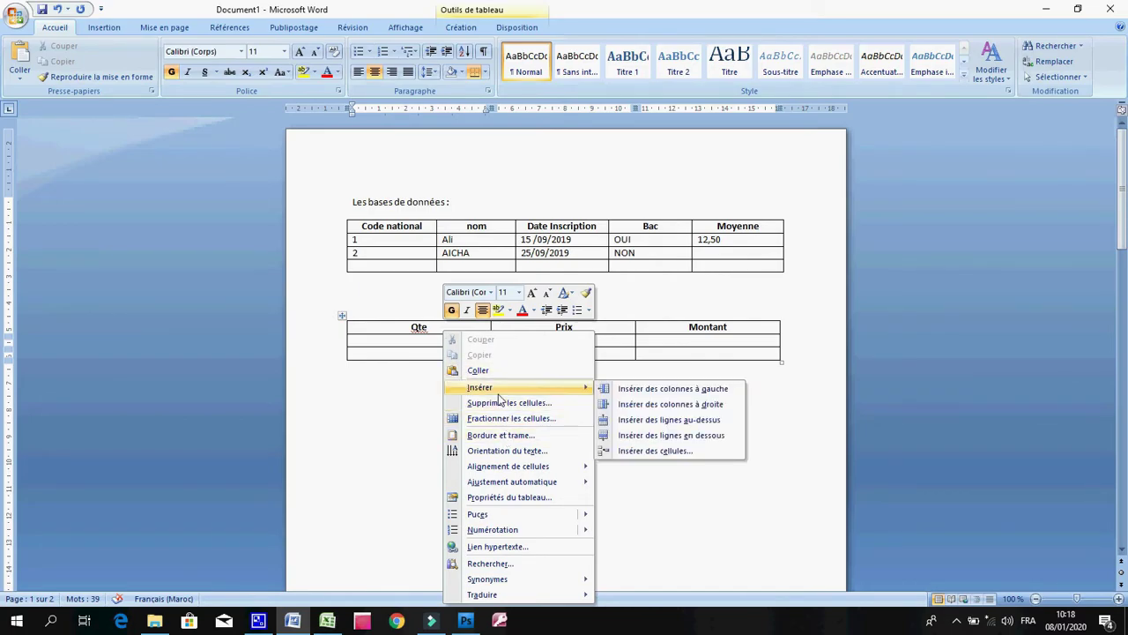
left_click(633, 389)
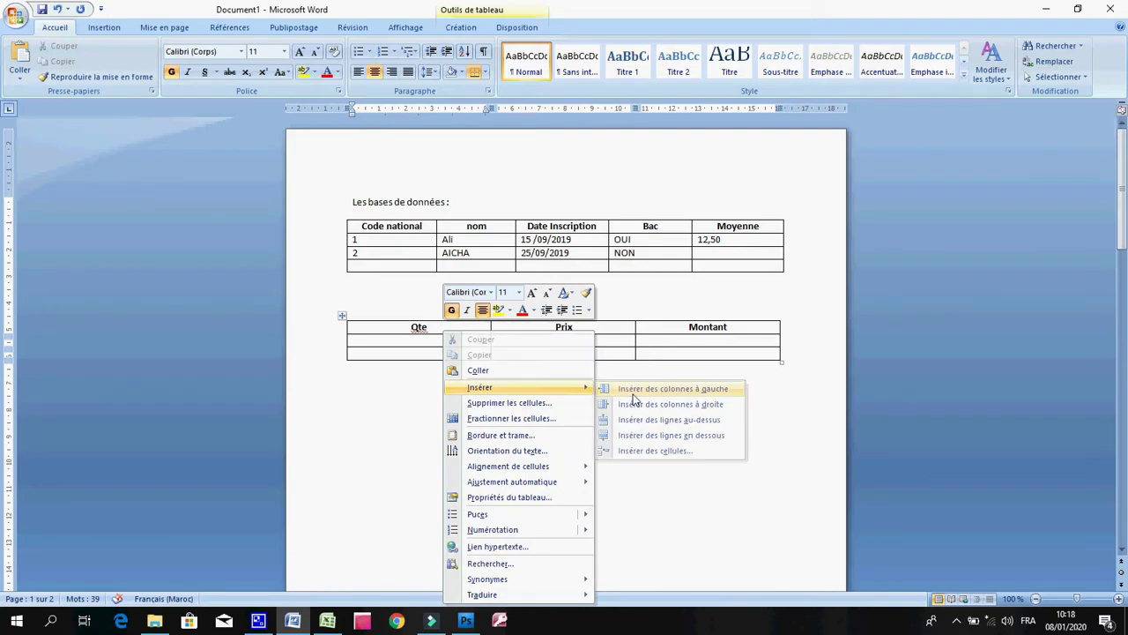
left_click(410, 326)
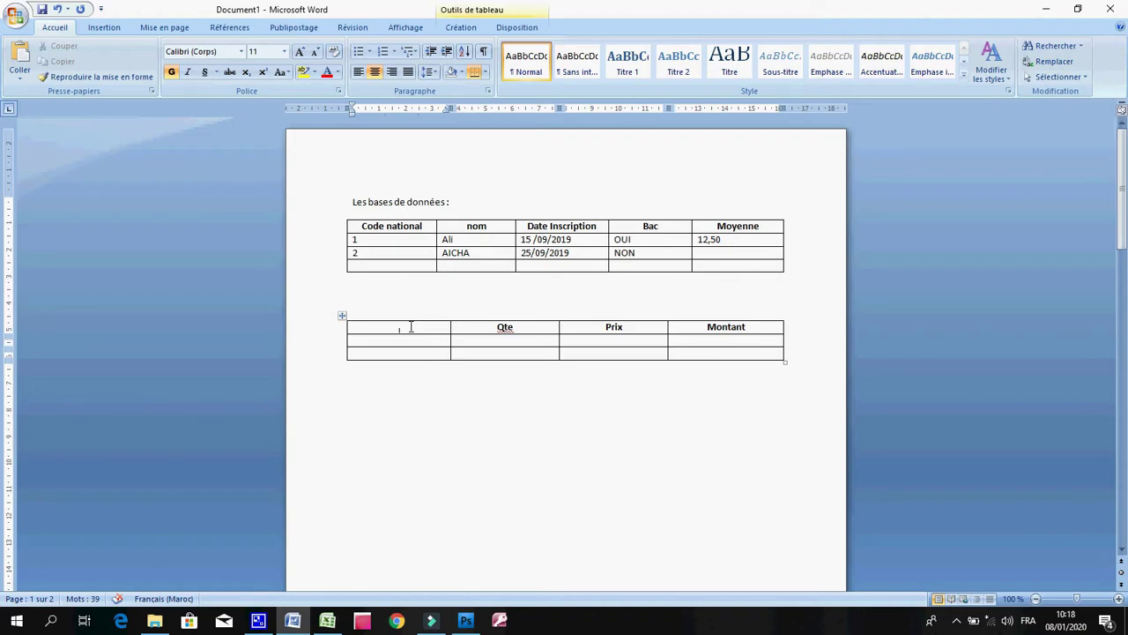
type("PRODUIT")
key("Tab")
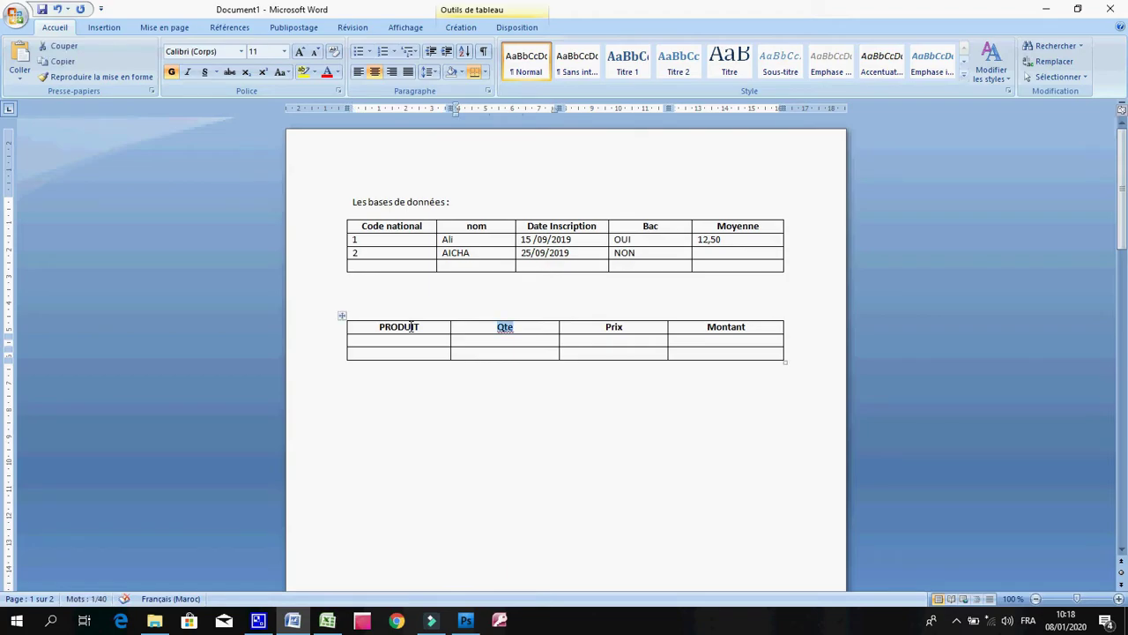
- Fill the lower table's first row with product Souris, Qte 400, Prix 10 and Montant 4000
left_click(405, 342)
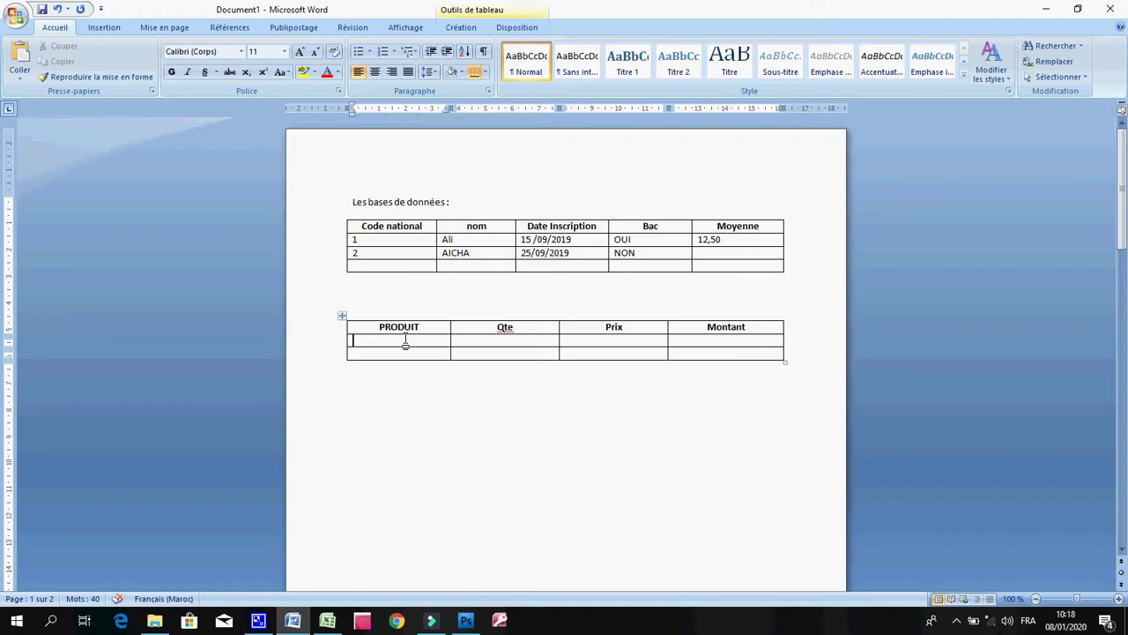
type("souris")
key("Tab")
type("400")
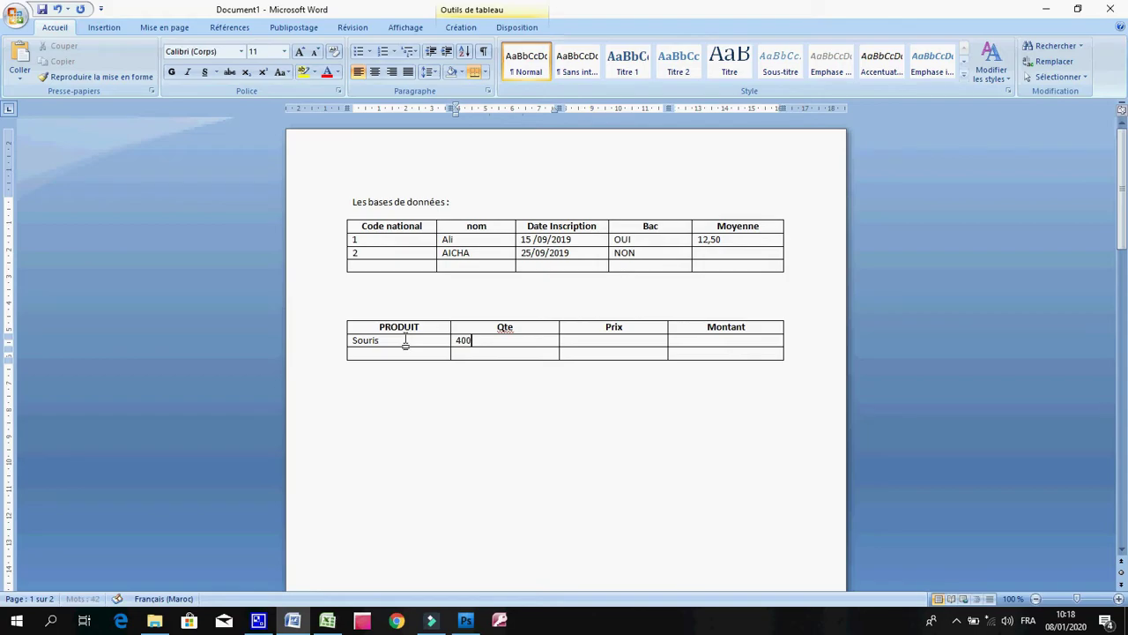
key("Tab")
type("10")
key("Tab")
type("40")
key("BackSpace")
type("000")
key("Tab")
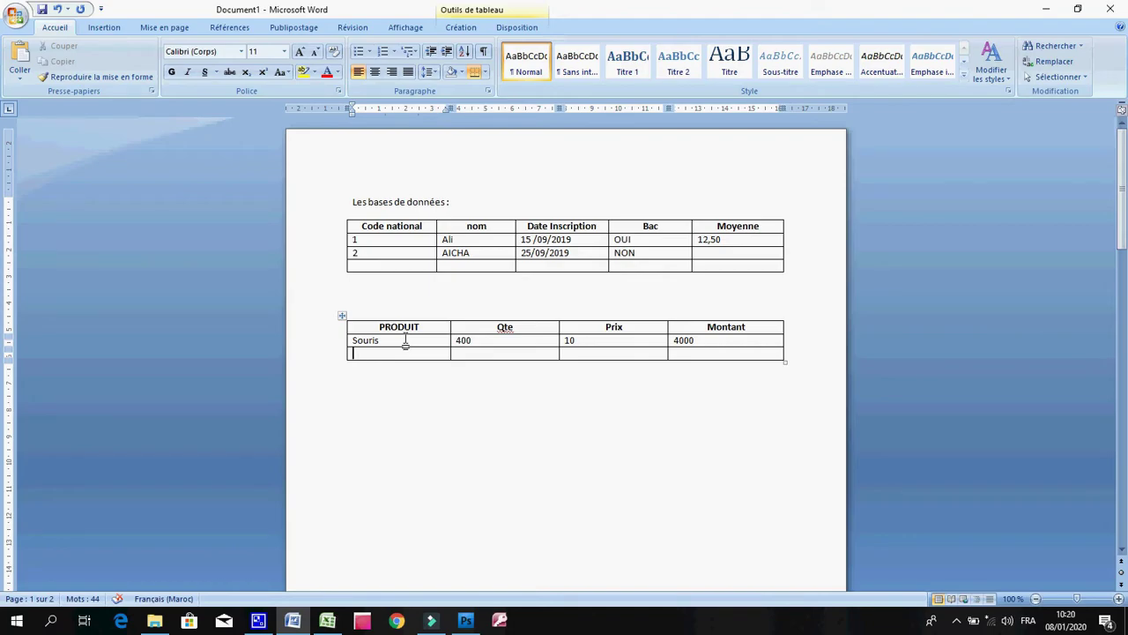
- Change the month in the first record's Date Inscription to the invalid value 90
left_click(544, 240)
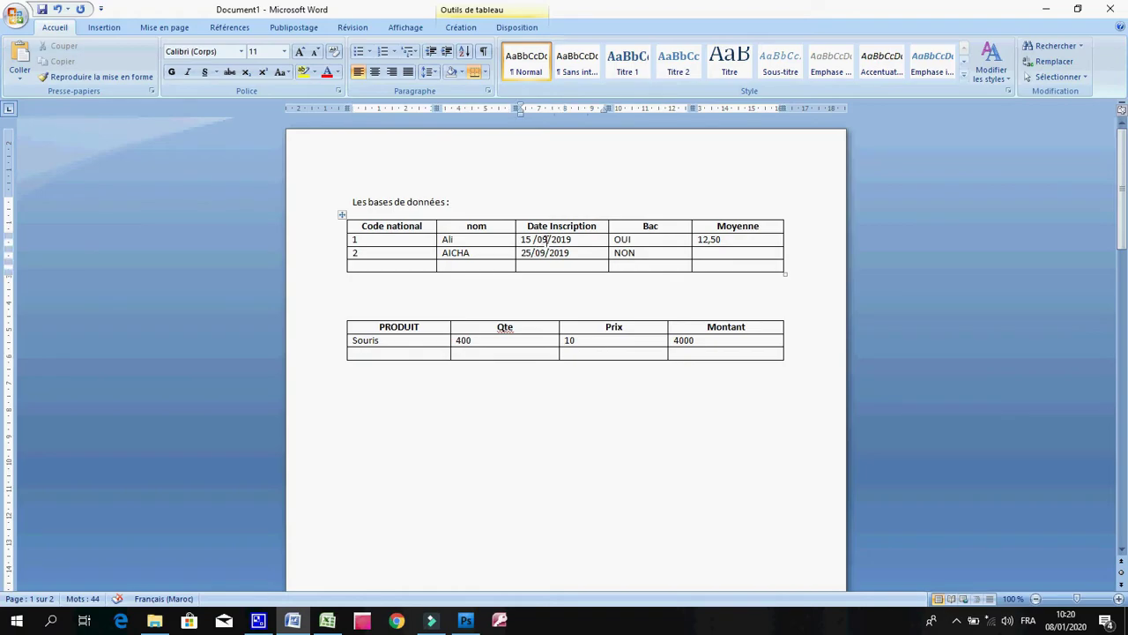
key("BackSpace")
key("BackSpace")
type("90")
- Change the day in the second record's Date Inscription to the invalid value 52
left_click(532, 253)
key("Delete")
key("BackSpace")
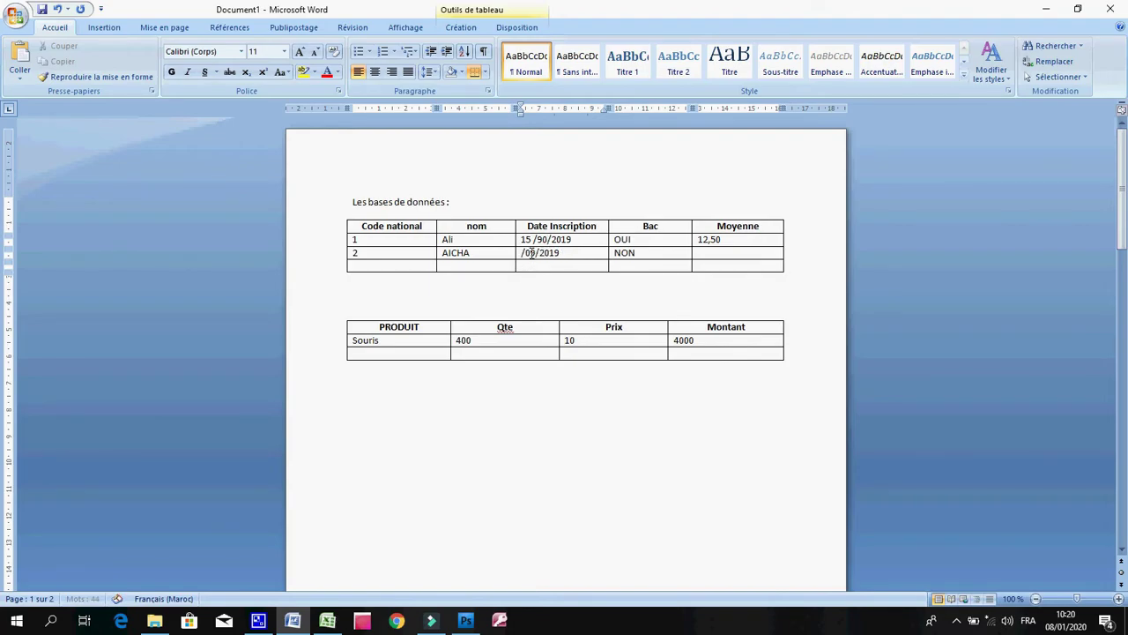
type("52")
key("Tab")
key("Tab")
key("Tab")
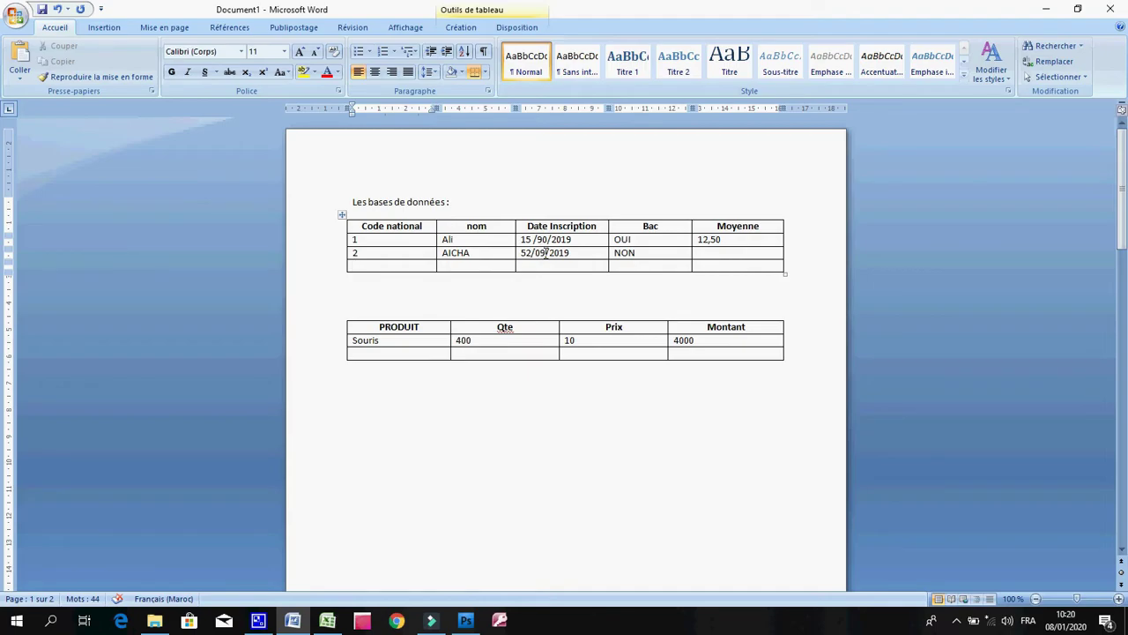
left_click(545, 253)
- Replace the first record's Moyenne value with the letter H
left_click(736, 238)
key("BackSpace")
key("BackSpace")
key("BackSpace")
key("BackSpace")
key("BackSpace")
type("H")
left_click(716, 256)
- Clear the product name from the first row of the lower table
left_click(406, 343)
key("BackSpace")
key("BackSpace")
key("BackSpace")
key("BackSpace")
key("BackSpace")
key("BackSpace")
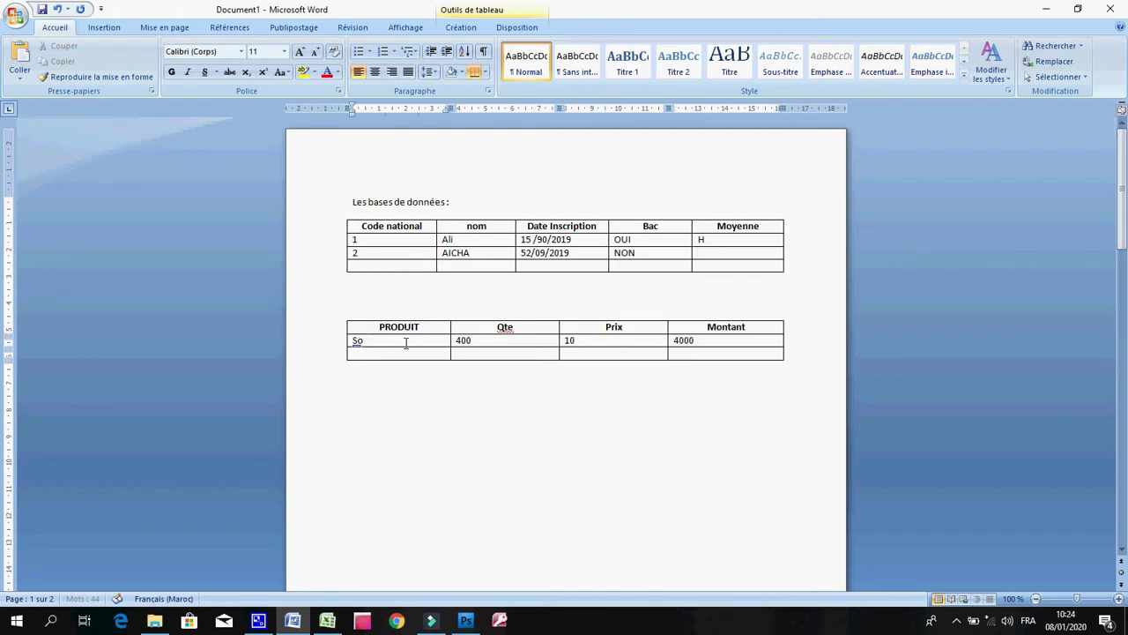
left_click(484, 355)
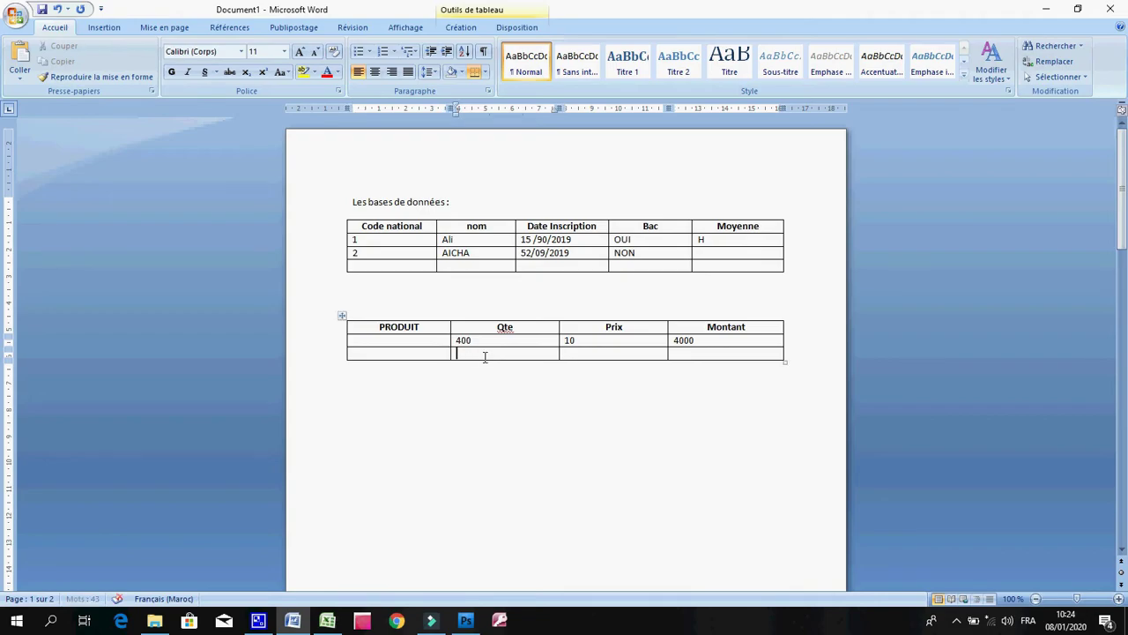
- Replace the Prix value in the lower table's first row with X
left_click(590, 344)
key("BackSpace")
key("BackSpace")
type("X")
- Change the second record's Code national to 1, duplicating the first record's code
left_click(395, 253)
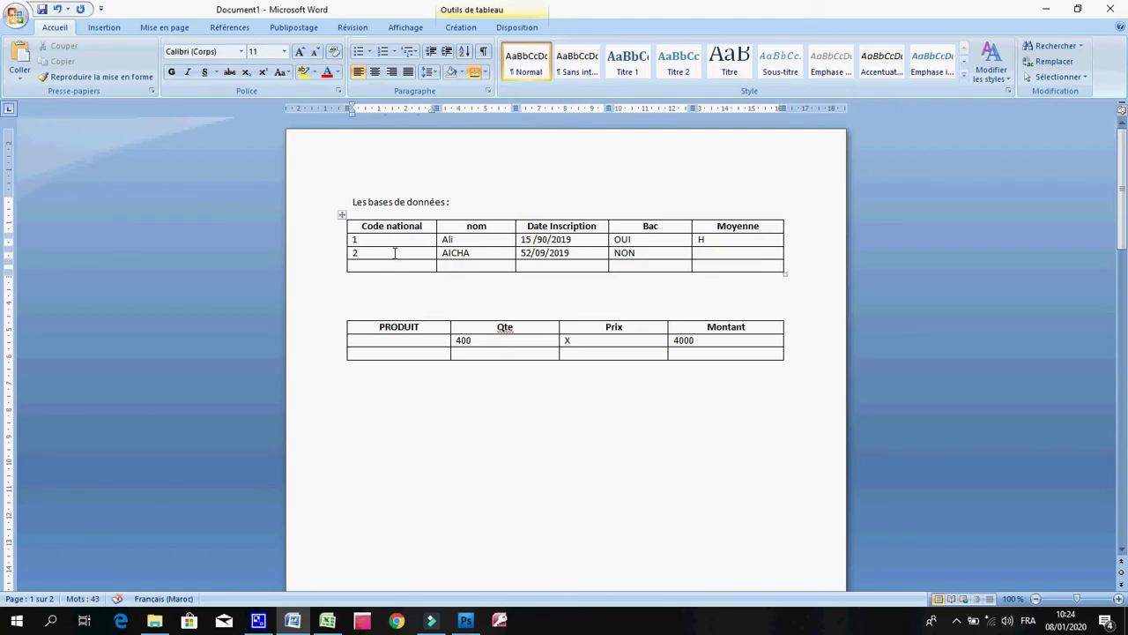
left_click(448, 238)
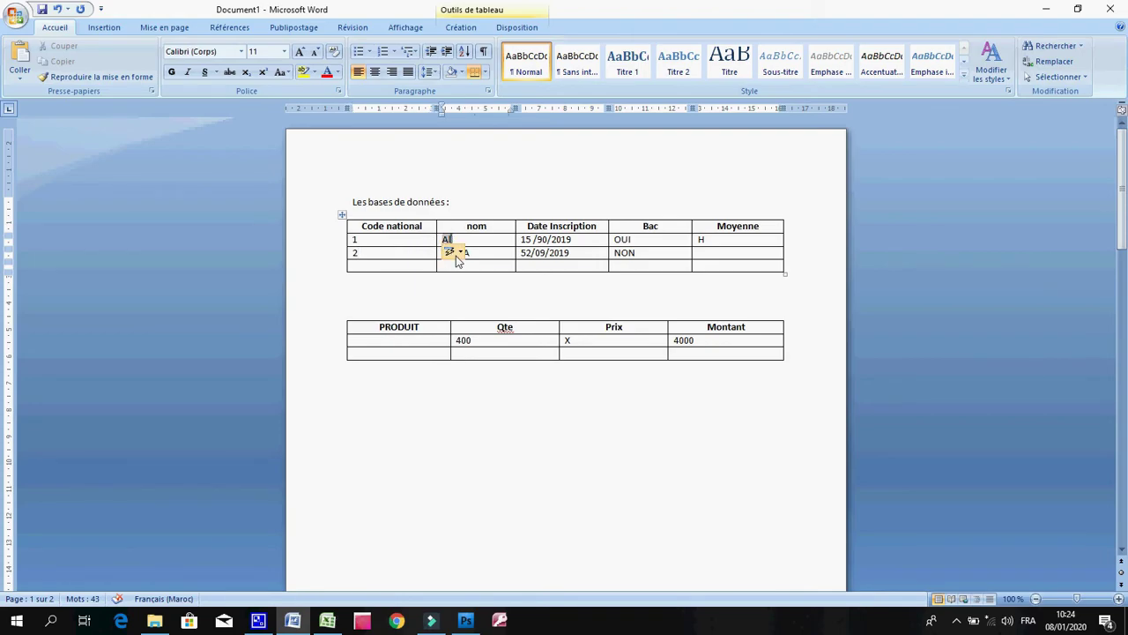
left_click(398, 253)
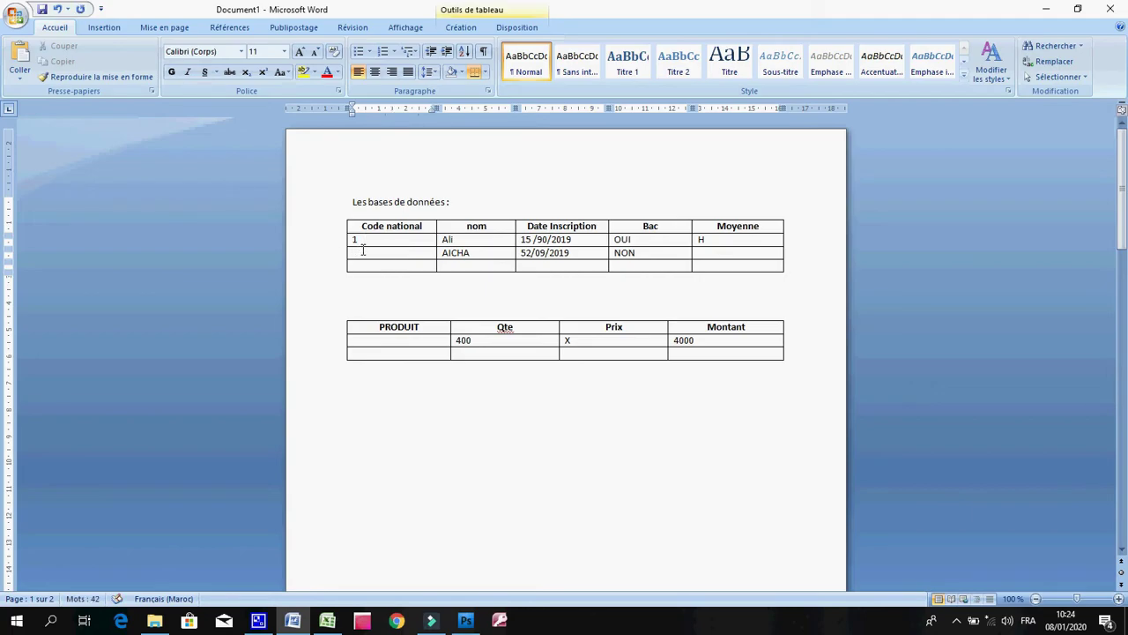
key("BackSpace")
type("&")
key("BackSpace")
type("1")
left_click(419, 287)
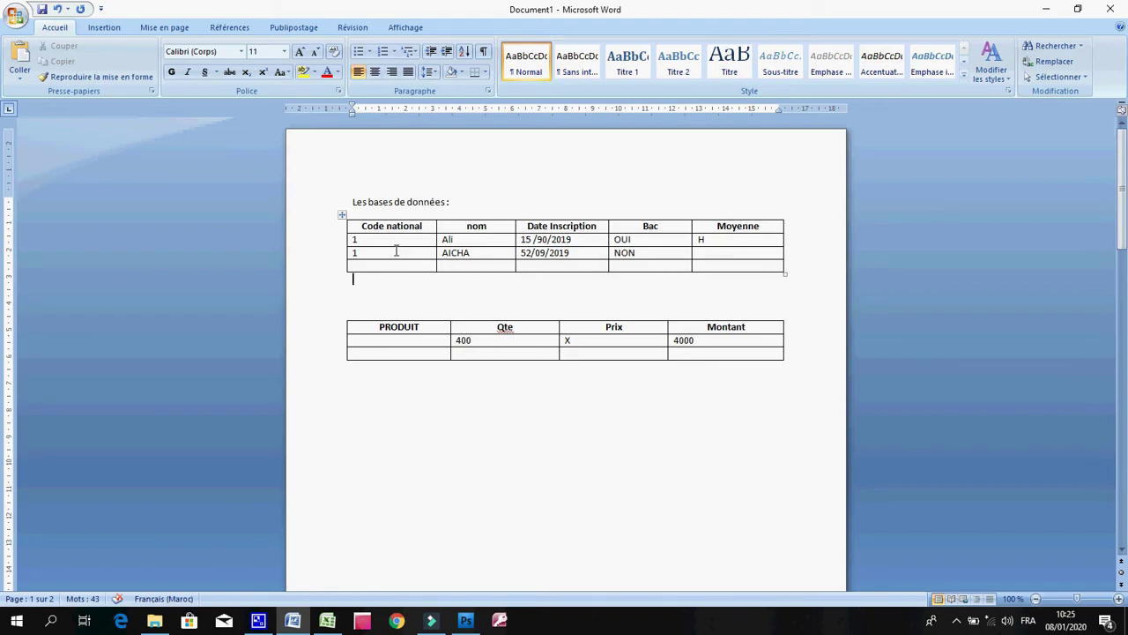
left_click(395, 253)
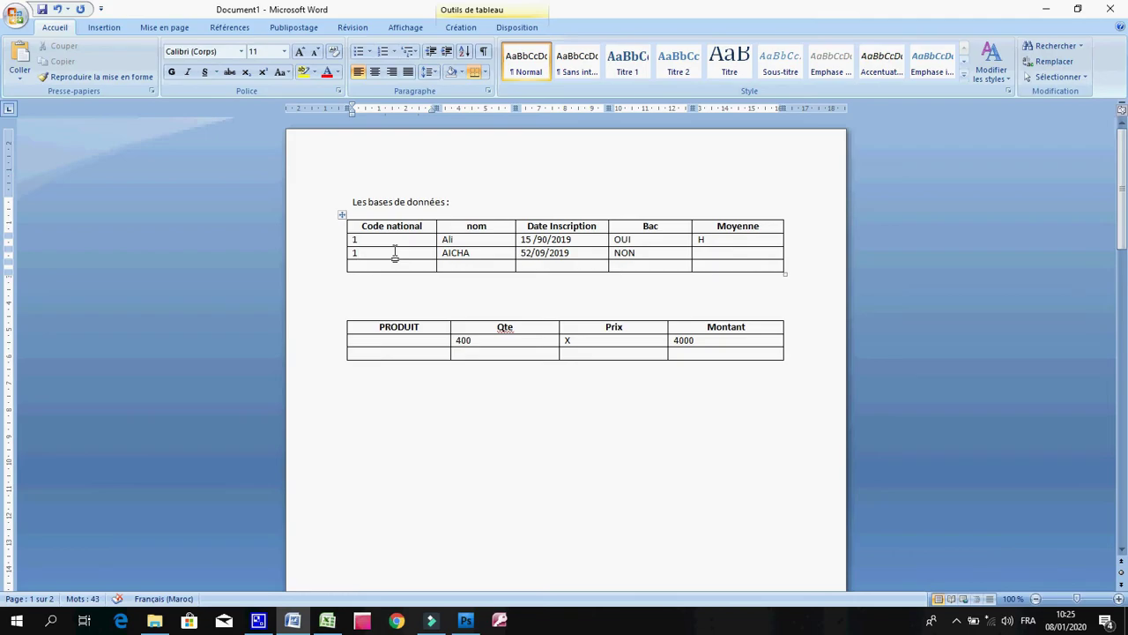
- Delete the surplus blank lines between the lower table and the "Microsoft Access" line
left_click(387, 384)
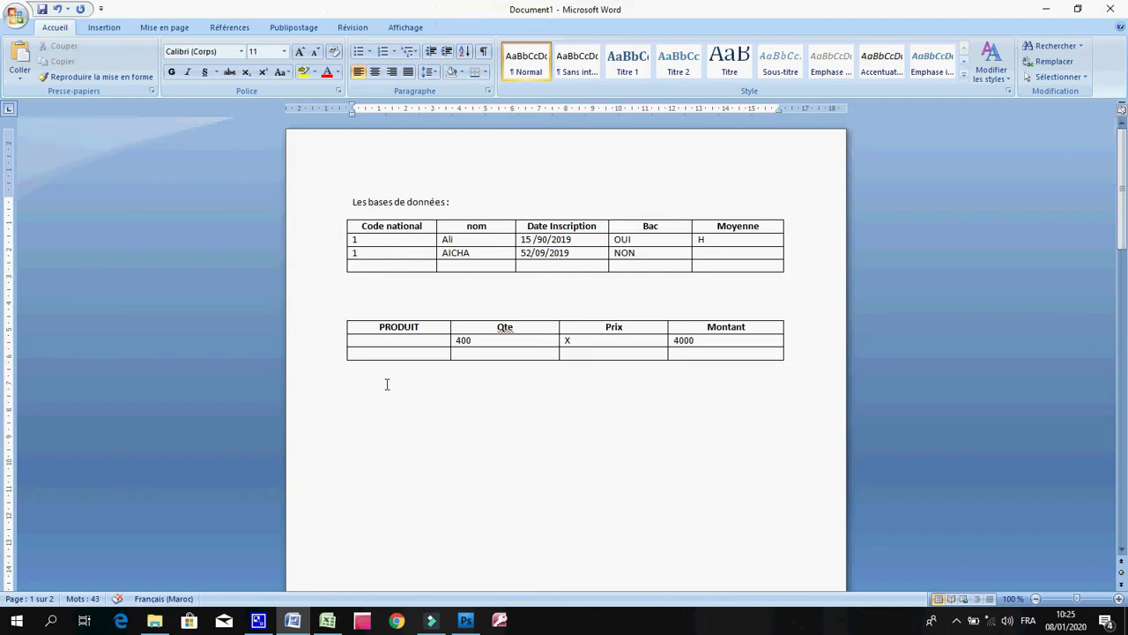
key("Delete")
key("Delete")
key("Delete")
key("Delete")
key("Delete")
key("Delete")
key("Delete")
key("Delete")
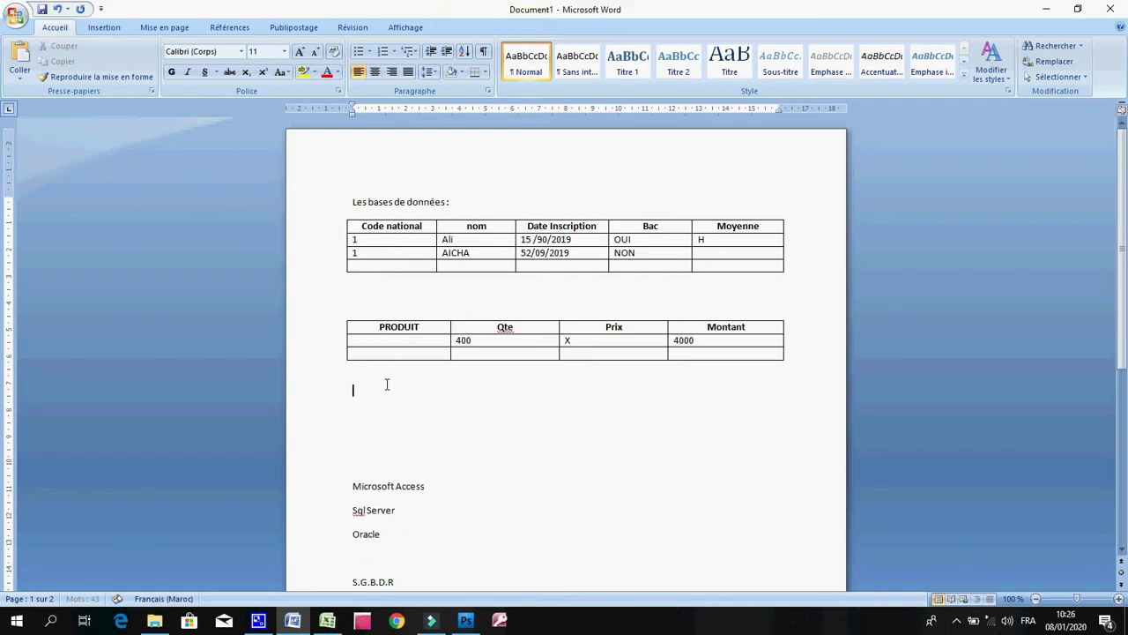
key("Delete")
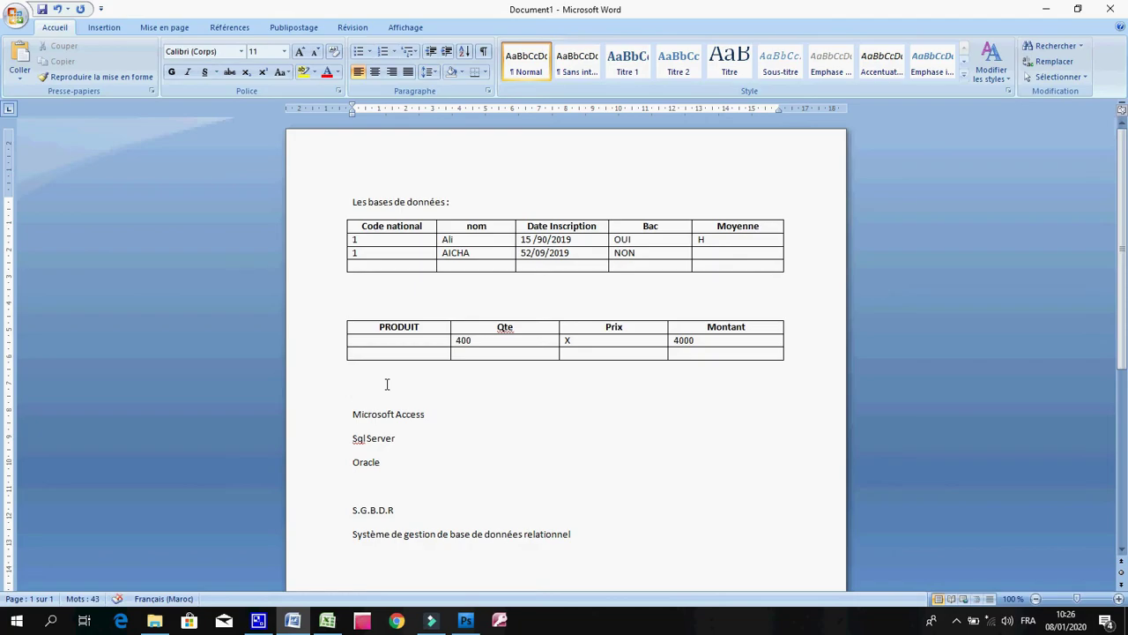
left_click(393, 509)
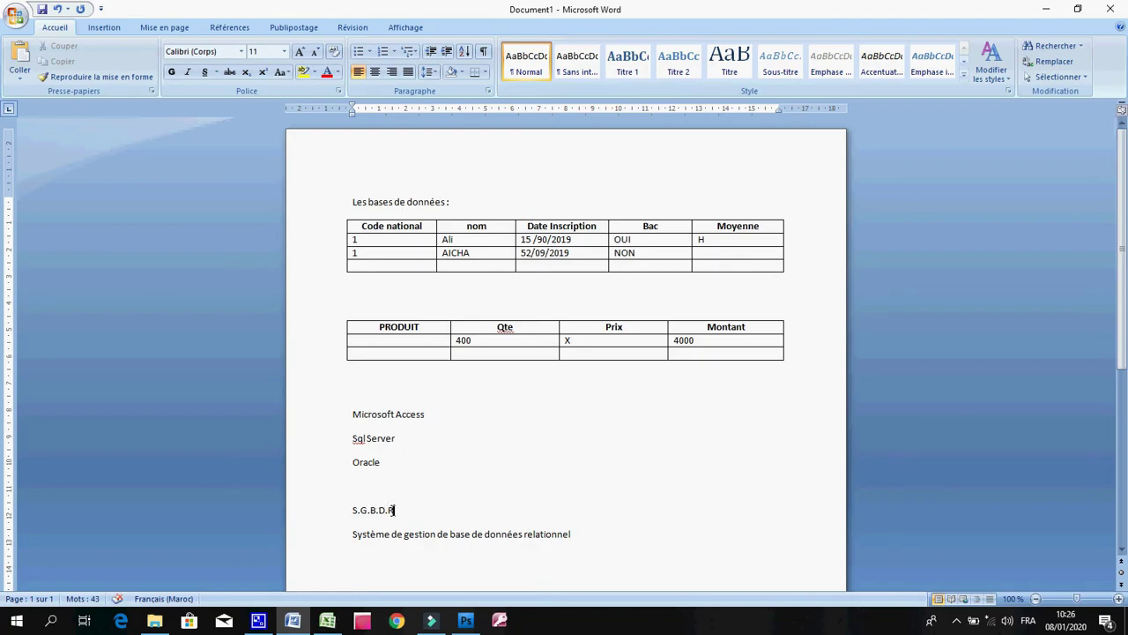